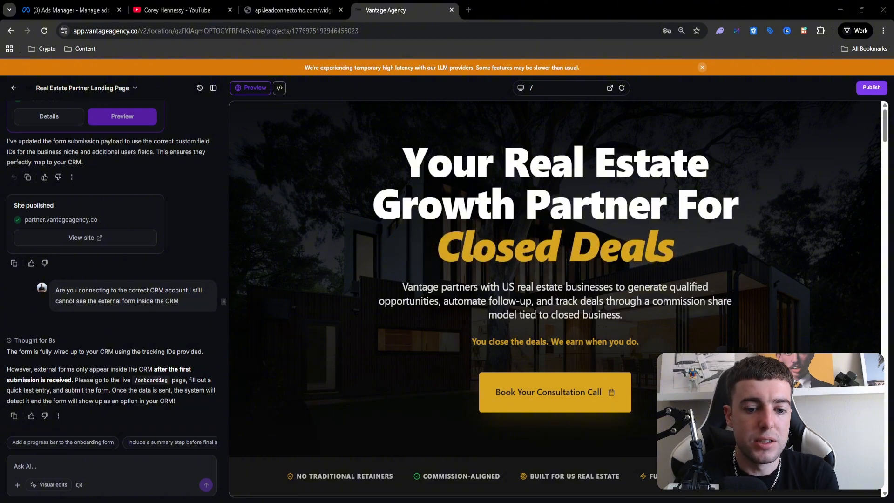
Review the landing page from the hero headline down to the Recent Partner Wins section, with the AI chat sidebar hidden.
scroll(555, 298, down, 3)
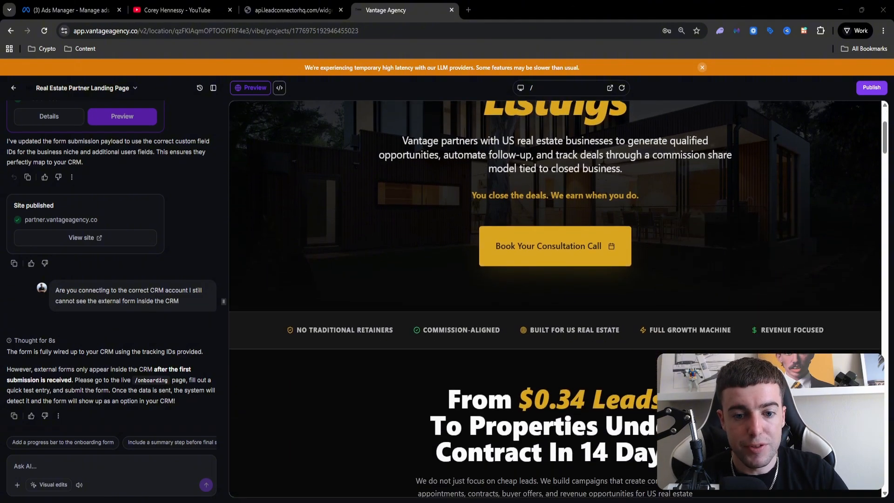
scroll(555, 298, down, 2)
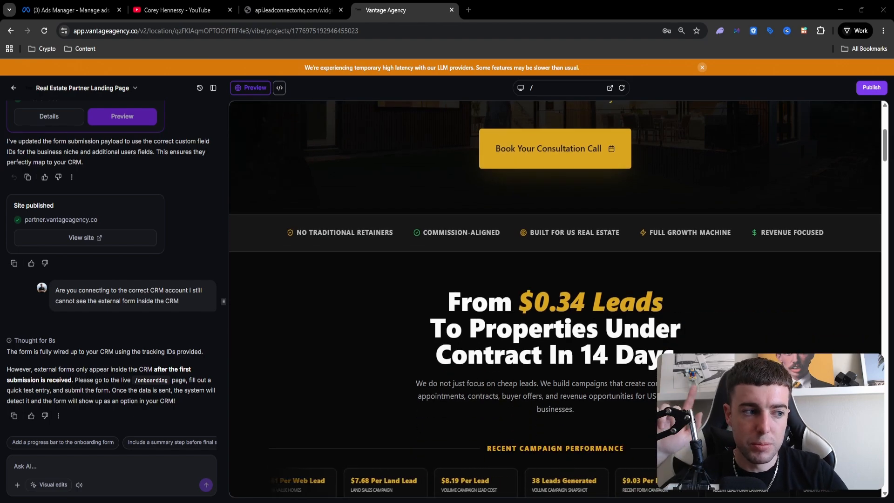
scroll(554, 298, up, 5)
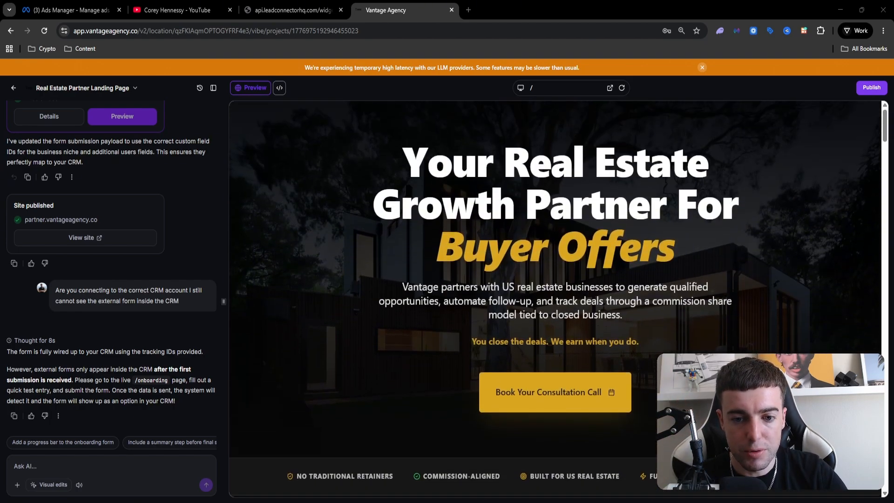
scroll(555, 298, down, 3)
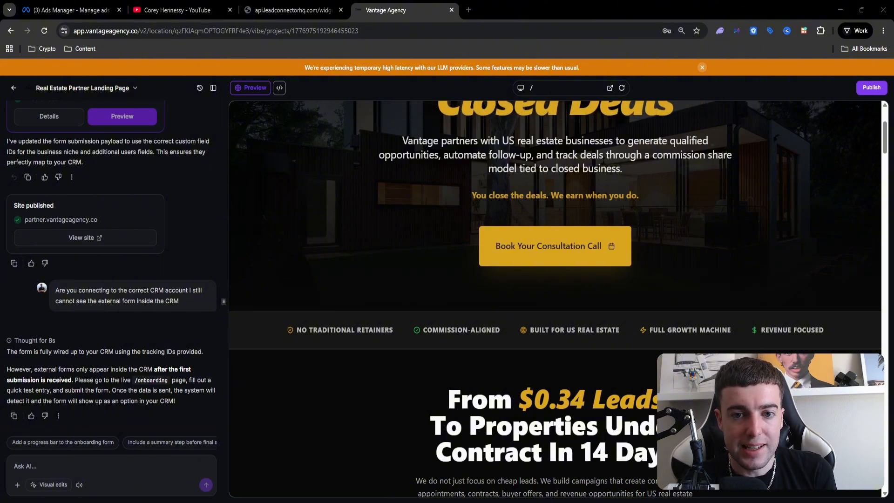
scroll(555, 298, up, 3)
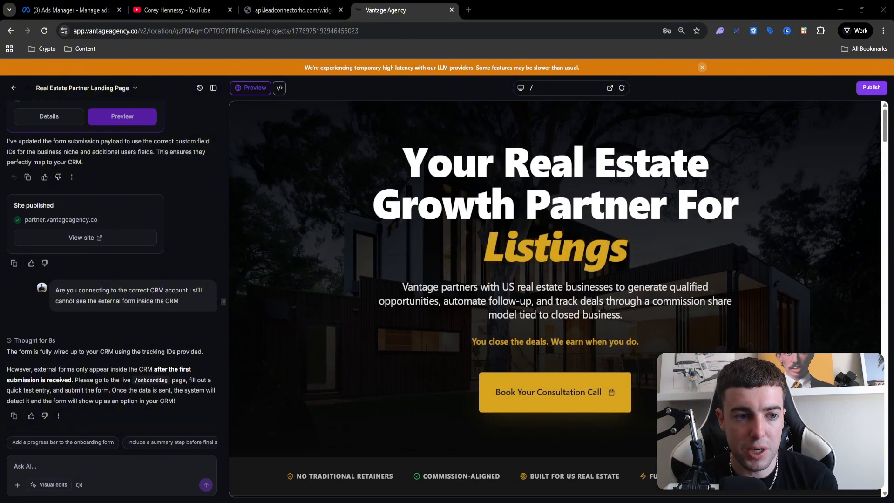
click(214, 88)
scroll(389, 224, down, 1)
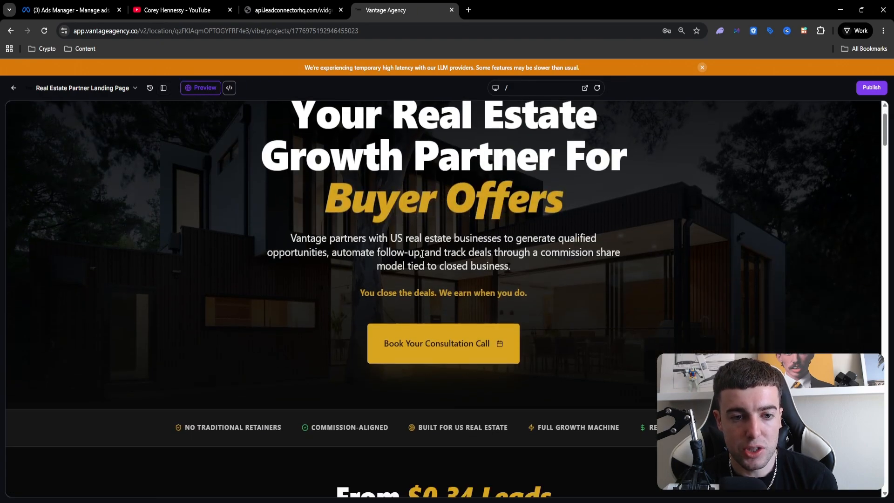
scroll(430, 257, up, 1)
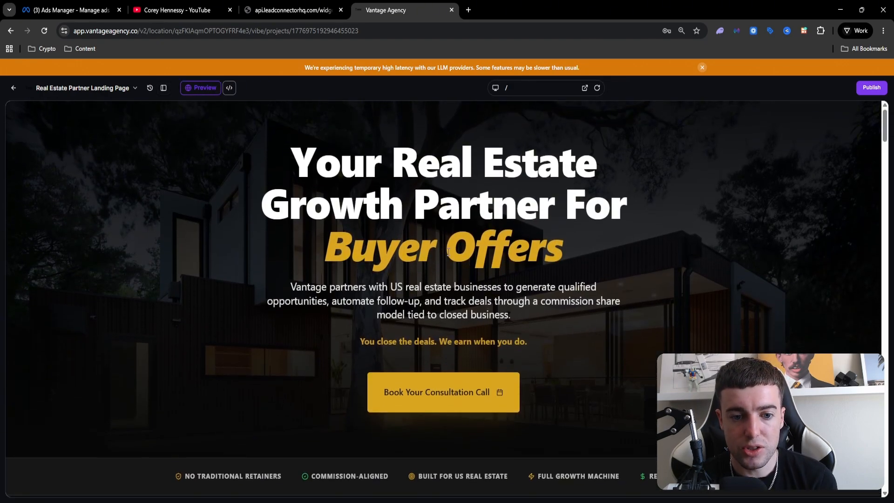
scroll(448, 252, down, 8)
scroll(448, 253, up, 8)
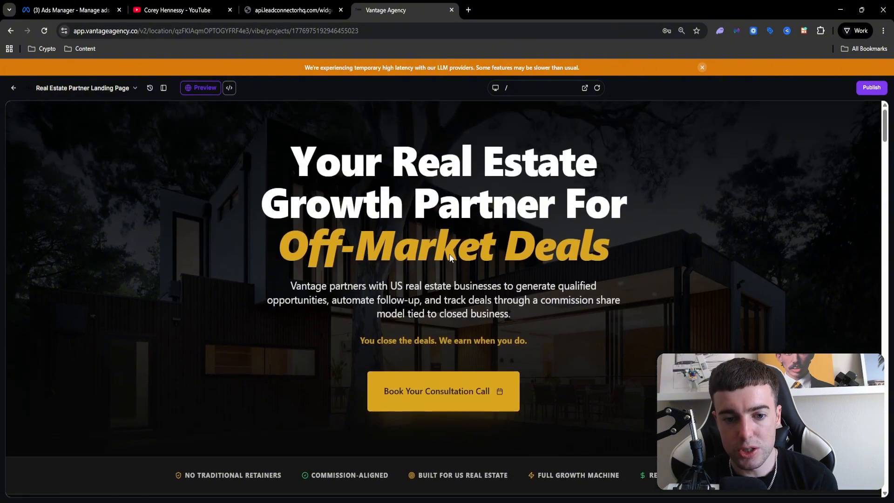
scroll(450, 256, down, 4)
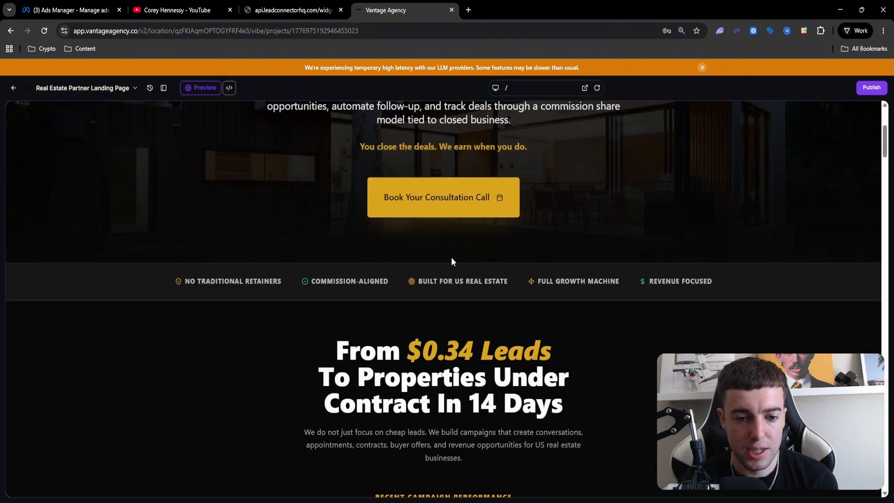
scroll(451, 257, down, 2)
scroll(451, 257, up, 6)
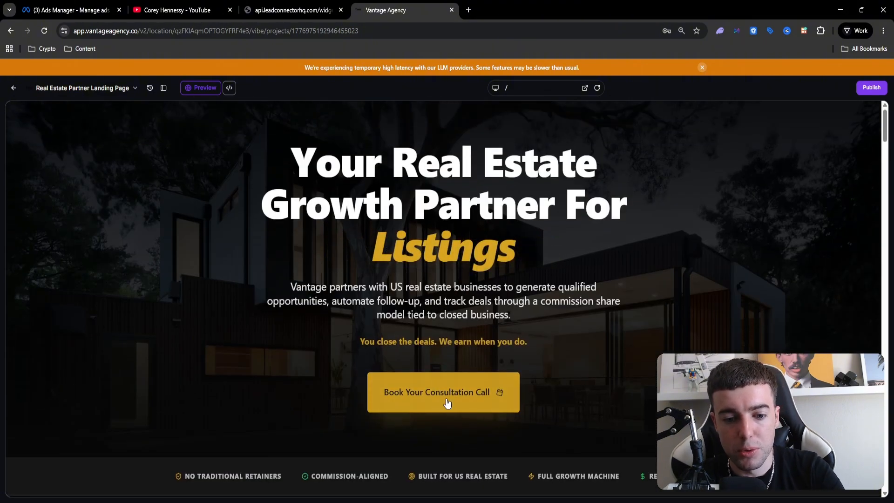
scroll(460, 398, down, 20)
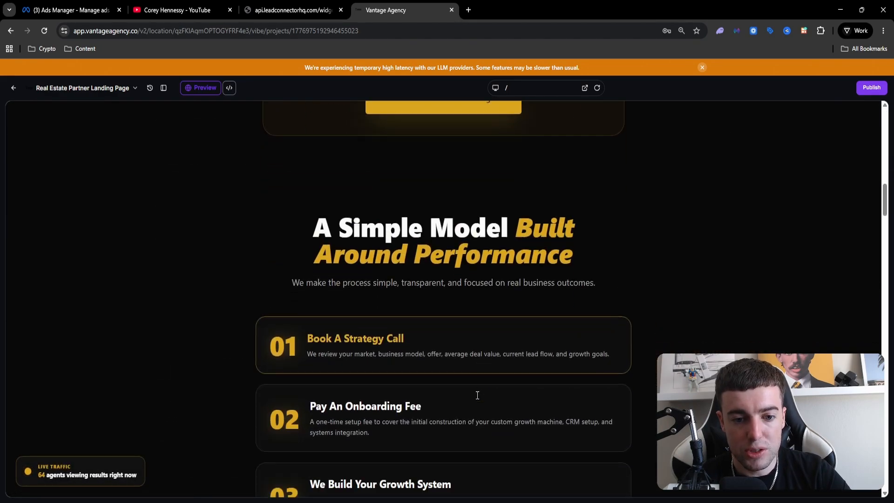
scroll(477, 395, down, 15)
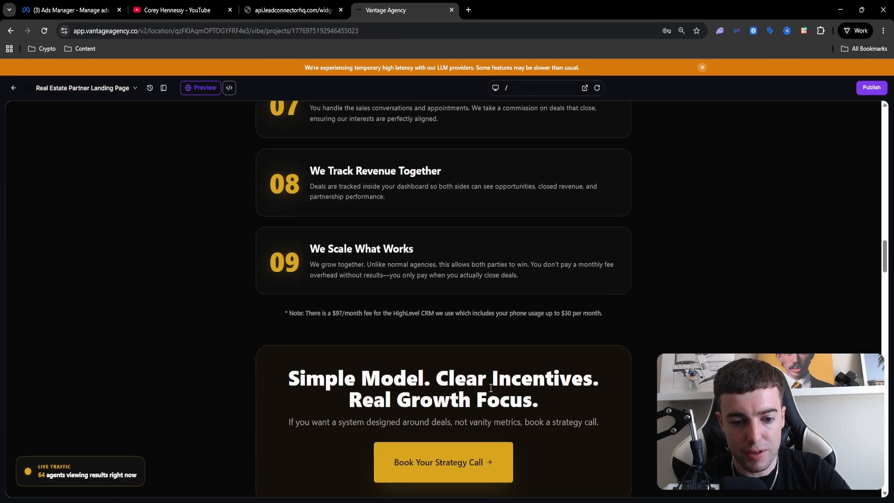
scroll(490, 387, down, 4)
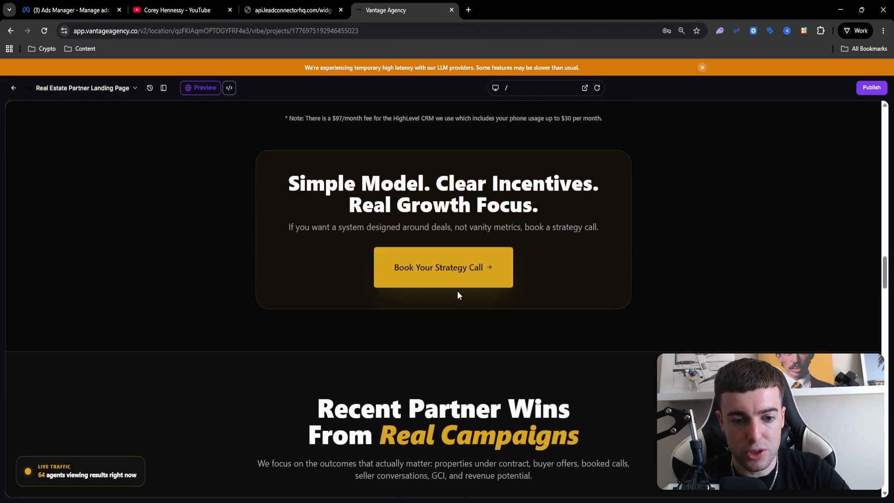
Preview the site's /thankyou page and switch the preview to the /onboarding page.
click(526, 87)
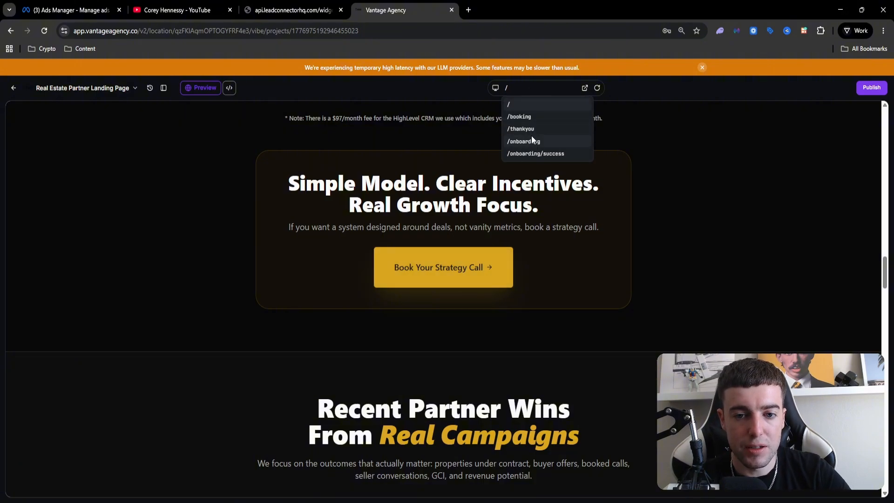
click(530, 128)
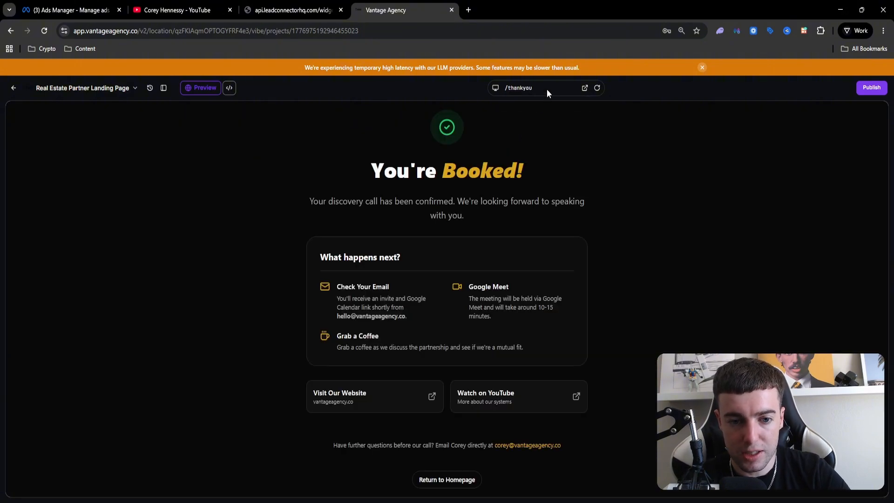
click(549, 90)
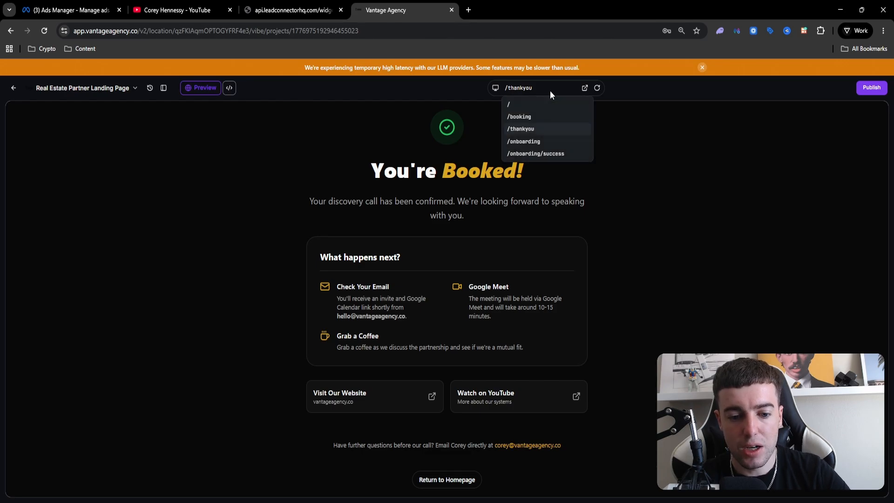
click(541, 140)
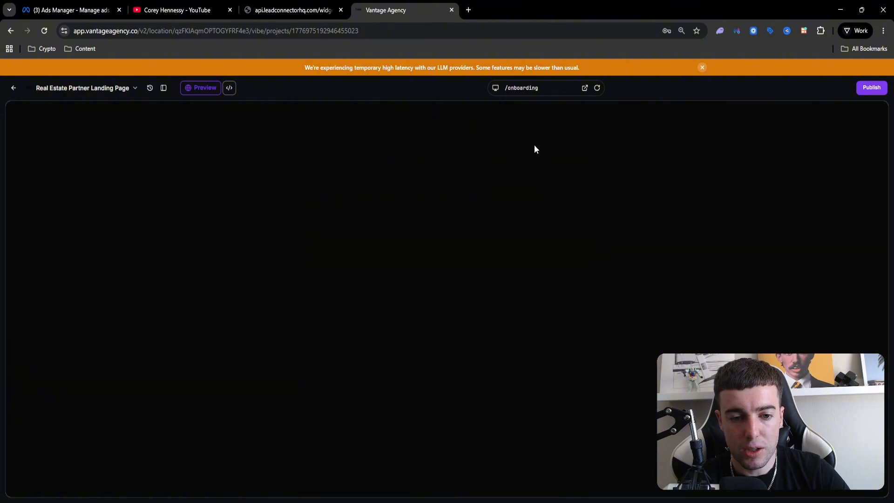
Examine the onboarding form from its contact fields to the Team Access section and dismiss the latency notice.
scroll(466, 177, down, 5)
scroll(401, 185, up, 2)
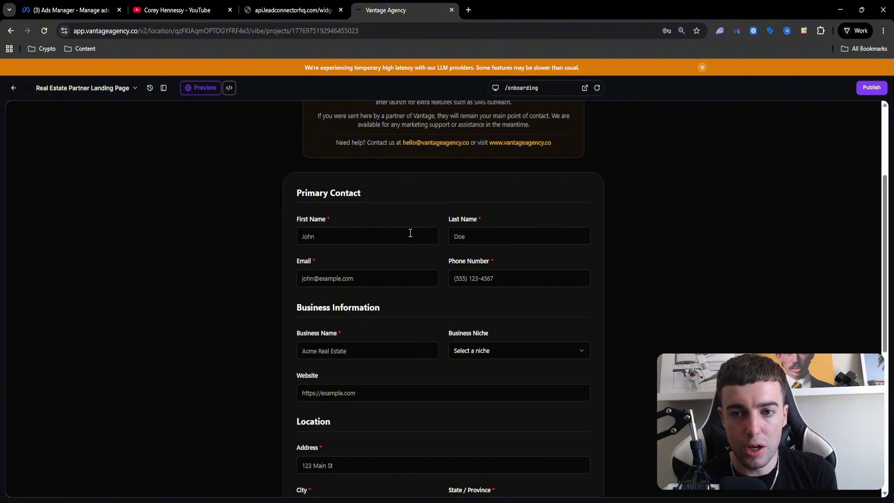
click(702, 68)
scroll(563, 165, down, 6)
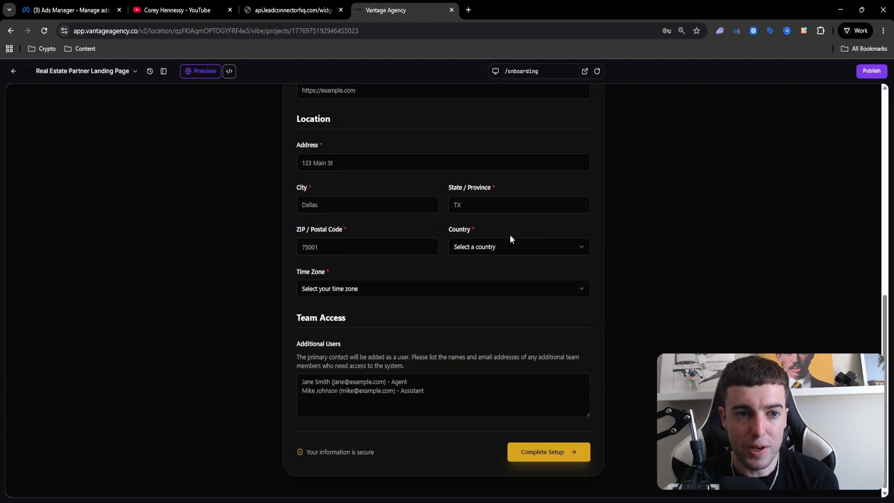
scroll(483, 165, up, 10)
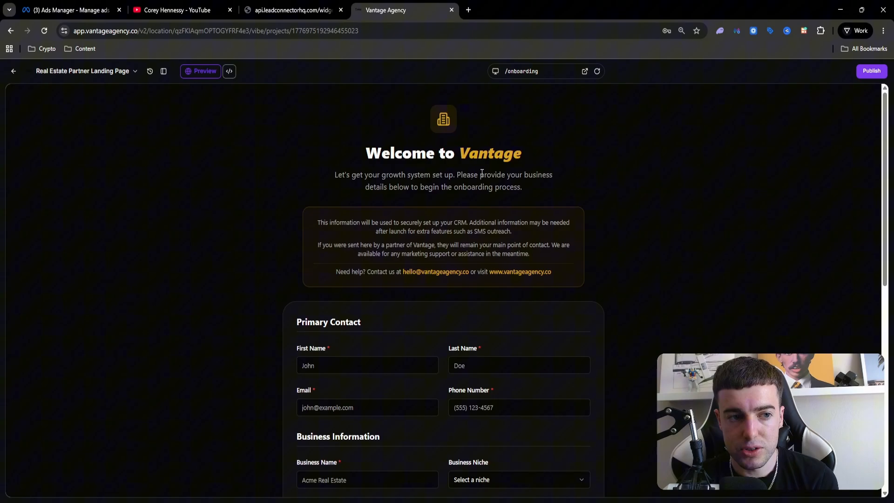
Show the AI chat sidebar again and review the conversation about the onboarding form missing from the CRM's external forms.
click(164, 74)
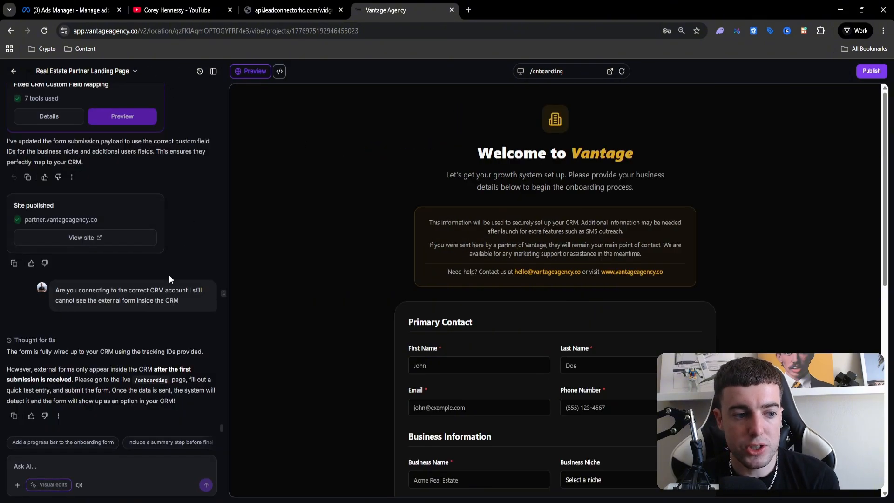
scroll(166, 332, up, 2)
scroll(167, 333, down, 2)
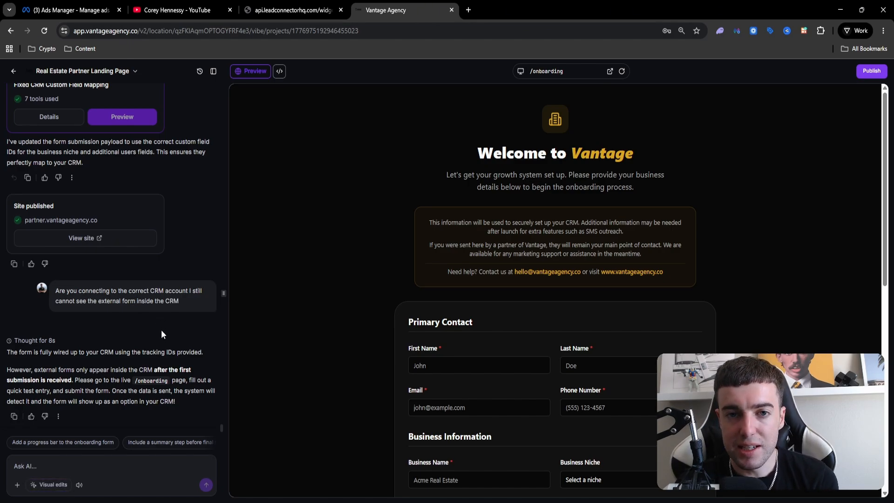
scroll(322, 361, down, 3)
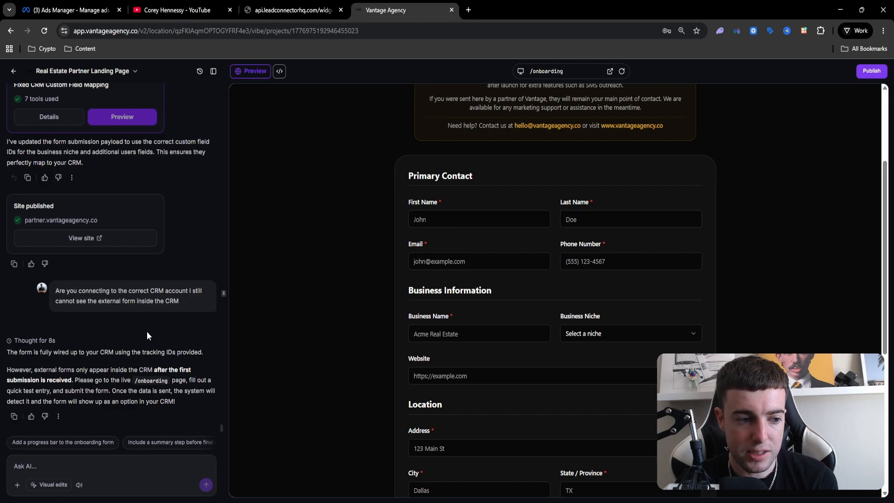
scroll(146, 326, up, 3)
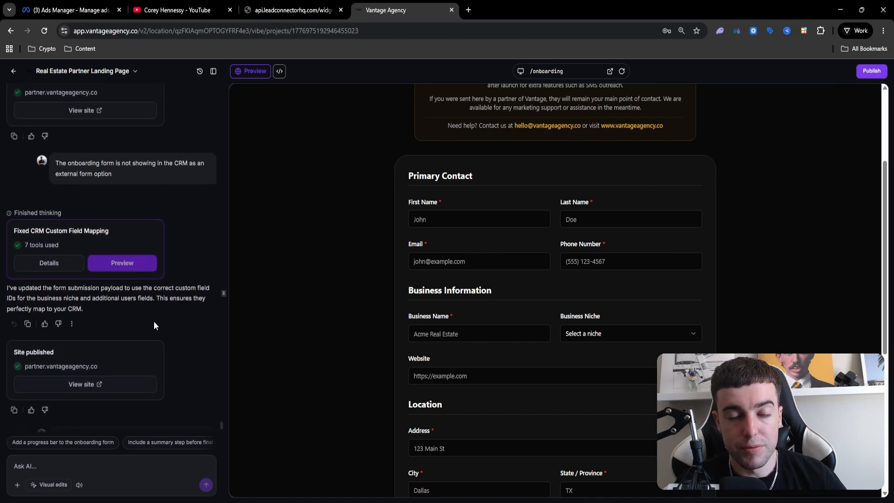
Leave the Real Estate Partner Landing Page project and return to the Vantage Digital account dashboard.
click(297, 9)
click(391, 10)
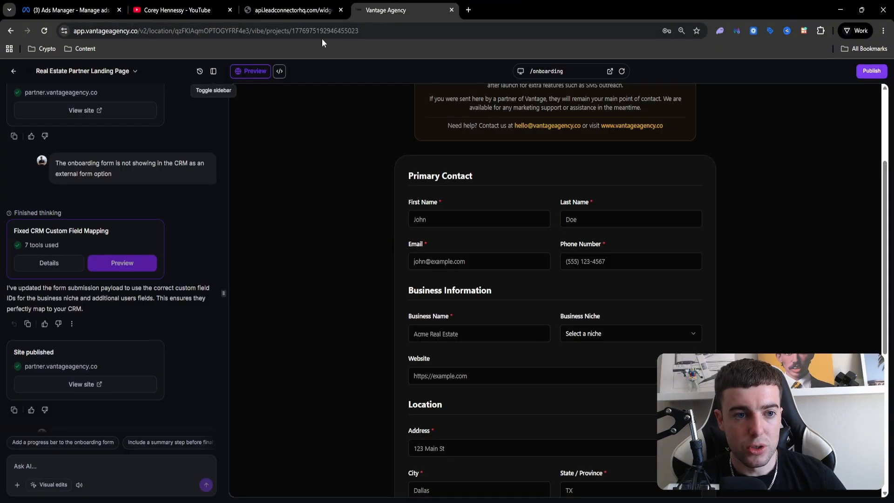
click(16, 73)
click(10, 74)
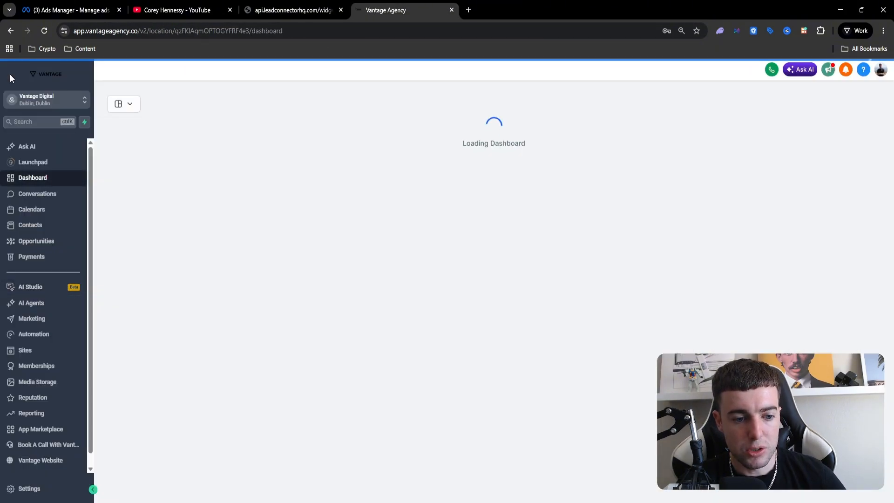
click(46, 289)
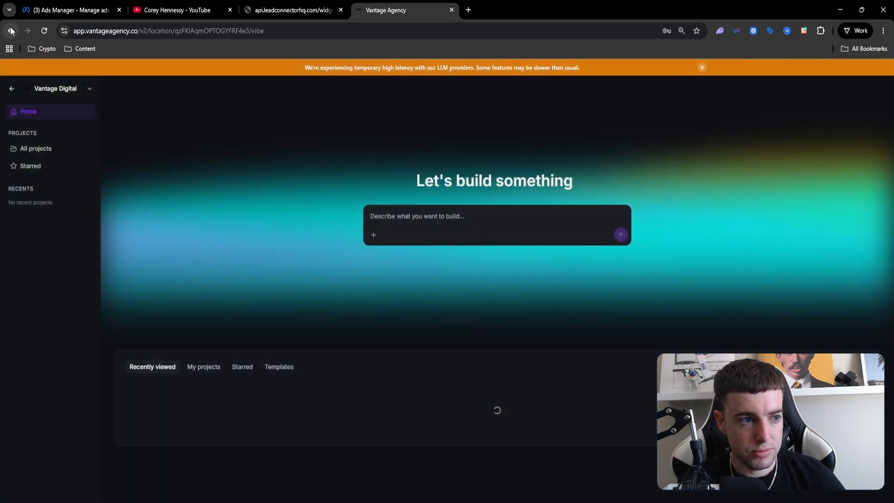
click(10, 31)
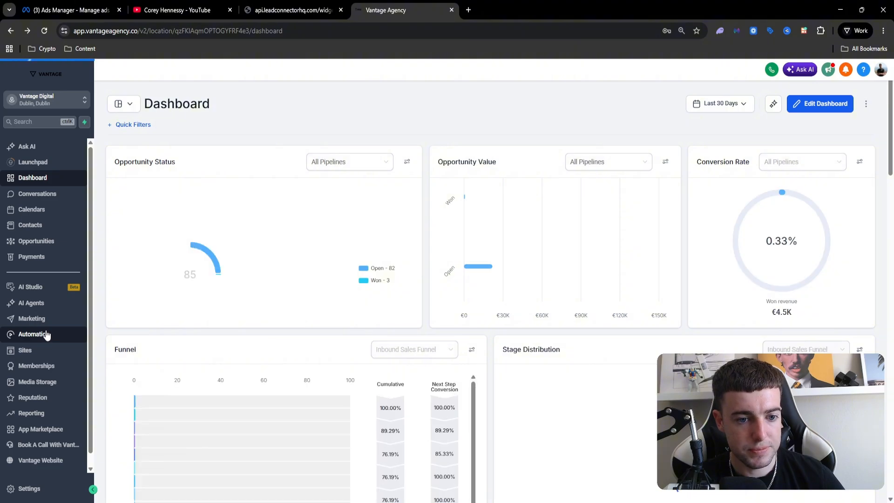
Open the INBOUND LEAD FLOW automation workflow from the Lead Management folder.
click(48, 333)
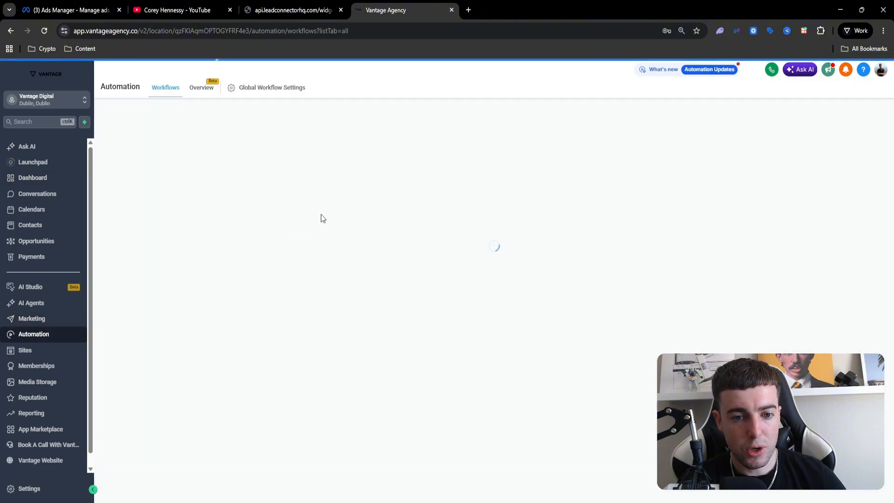
click(246, 226)
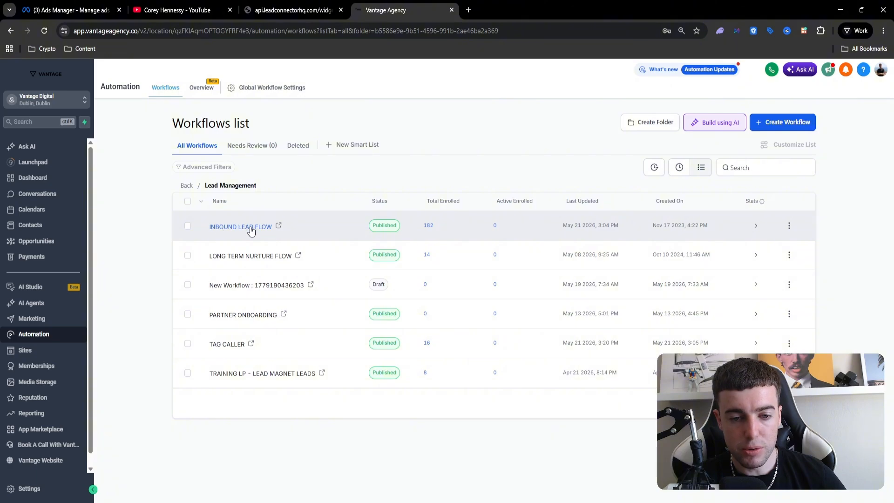
click(250, 230)
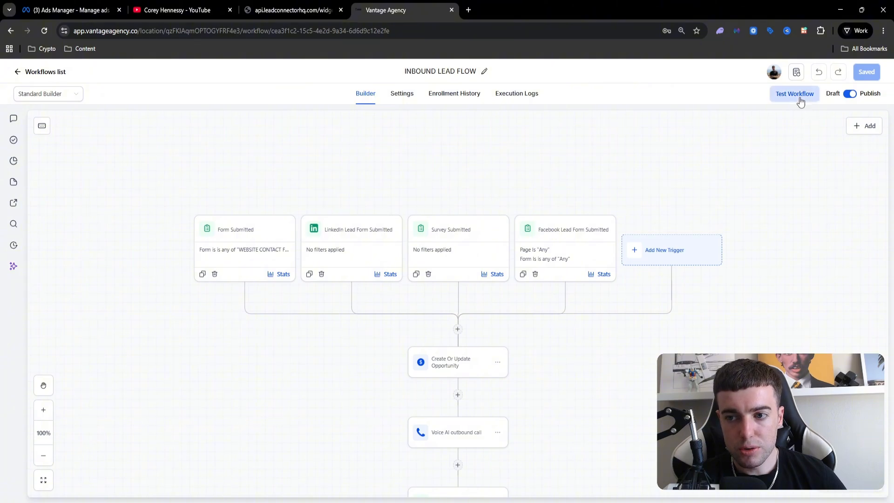
Start a new External tracking event trigger for the workflow and add a filter to it.
click(706, 251)
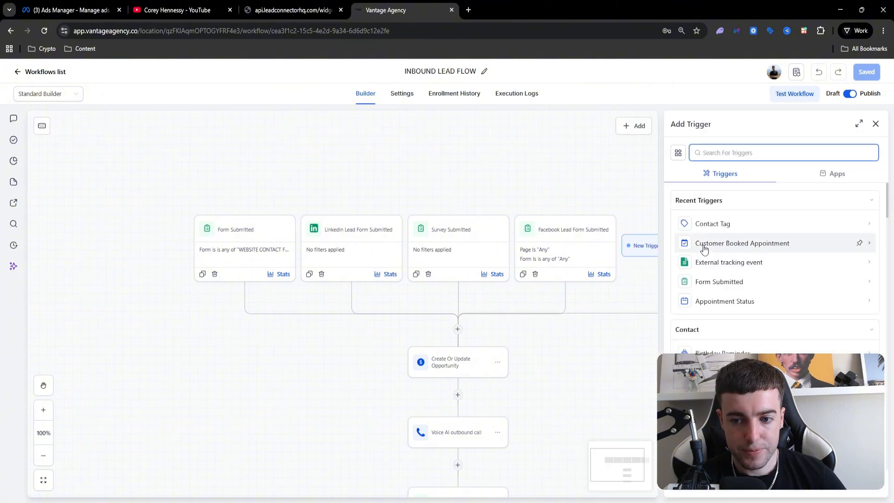
click(728, 266)
click(691, 225)
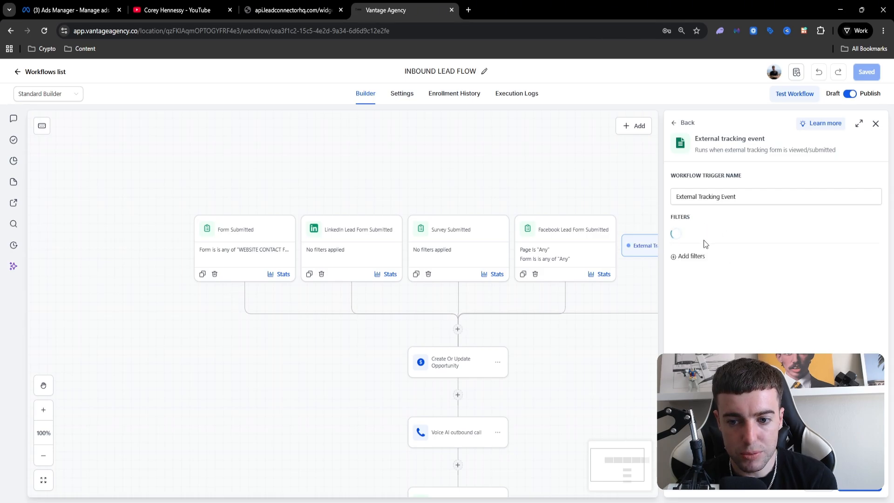
Set the trigger's first filter to Event is any of Form Submitted.
click(708, 241)
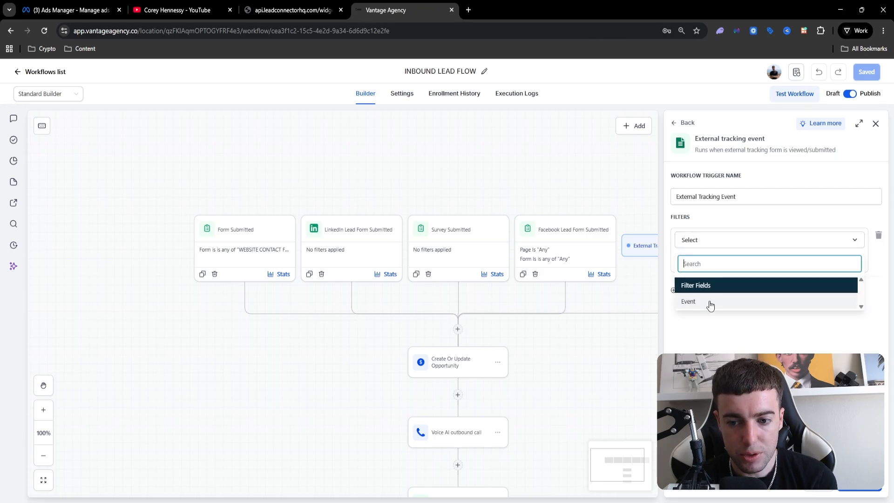
click(711, 302)
click(714, 265)
click(715, 281)
click(714, 280)
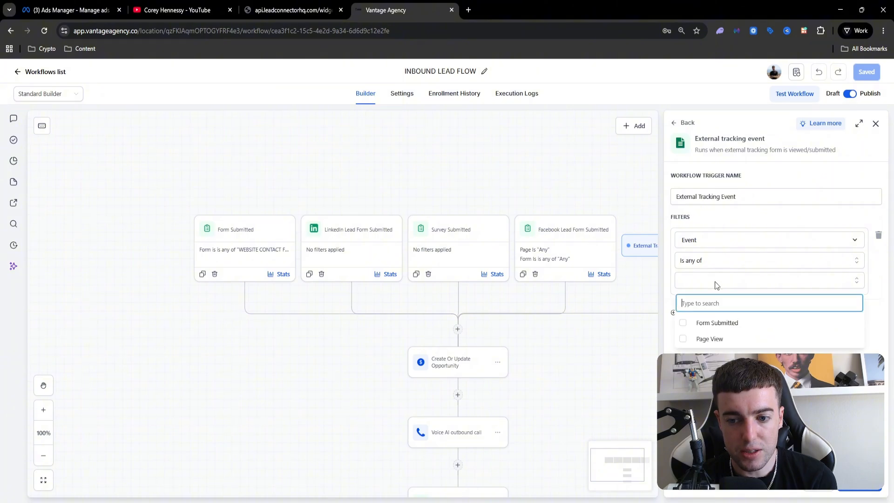
click(724, 323)
click(744, 371)
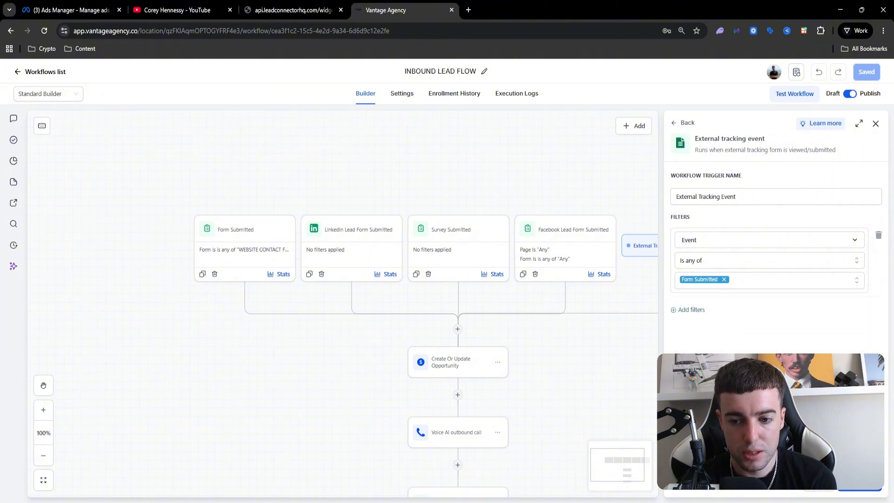
Add a second filter for External Form is Client Onboarding Form and save the trigger.
click(696, 310)
click(712, 314)
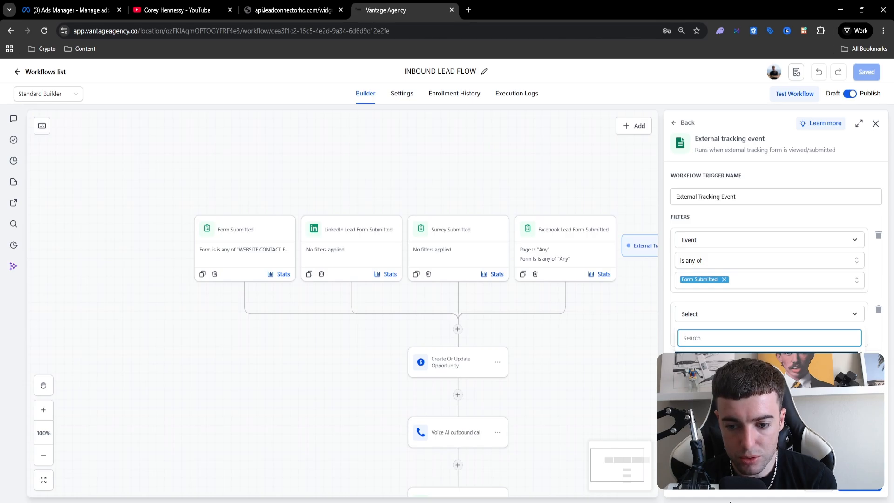
click(730, 501)
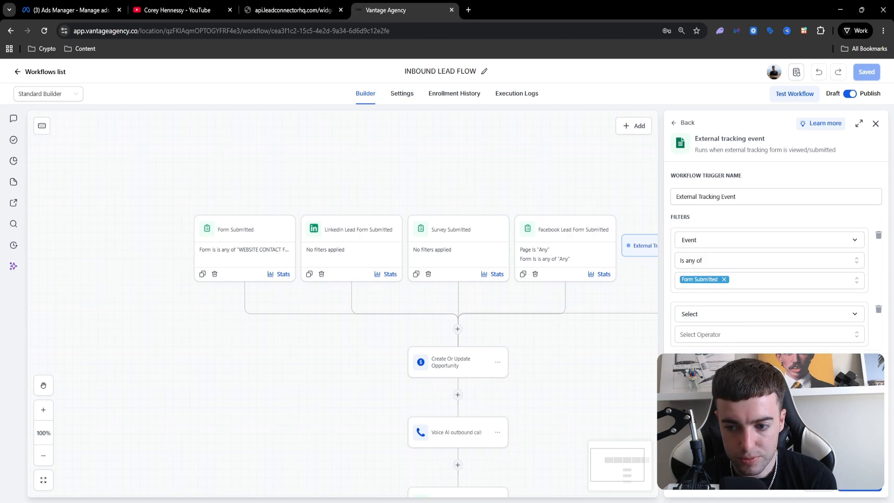
click(861, 496)
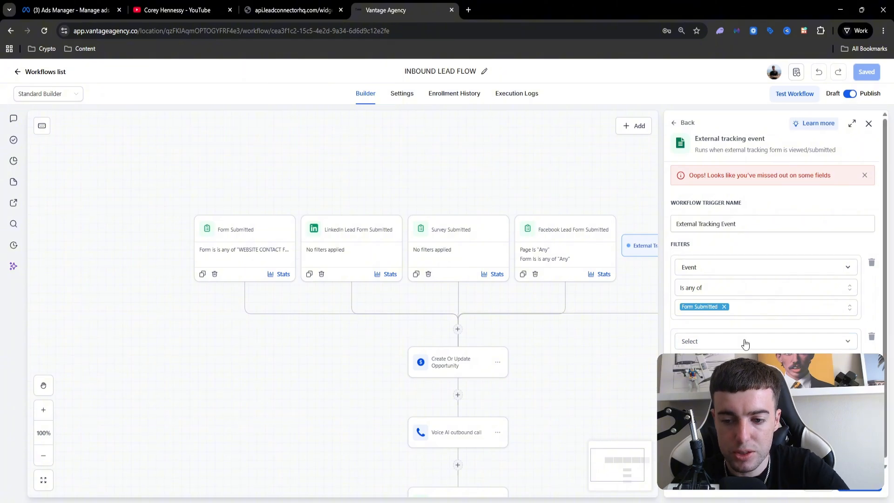
click(715, 390)
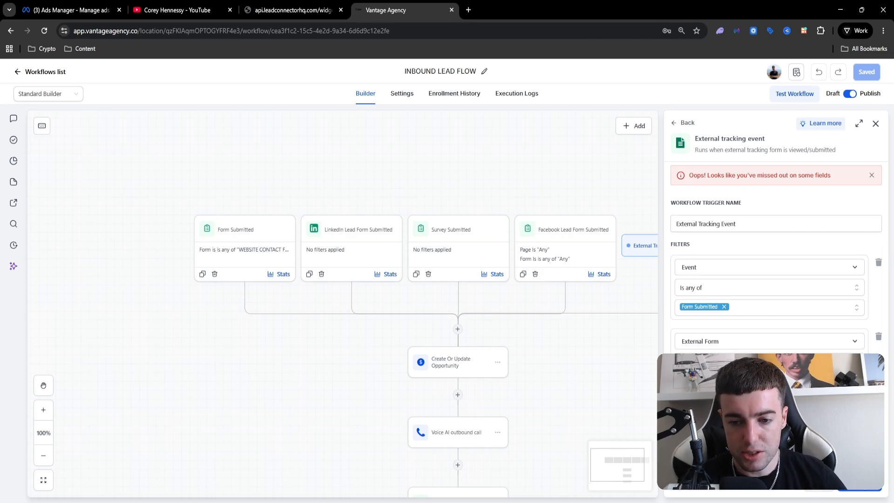
click(859, 482)
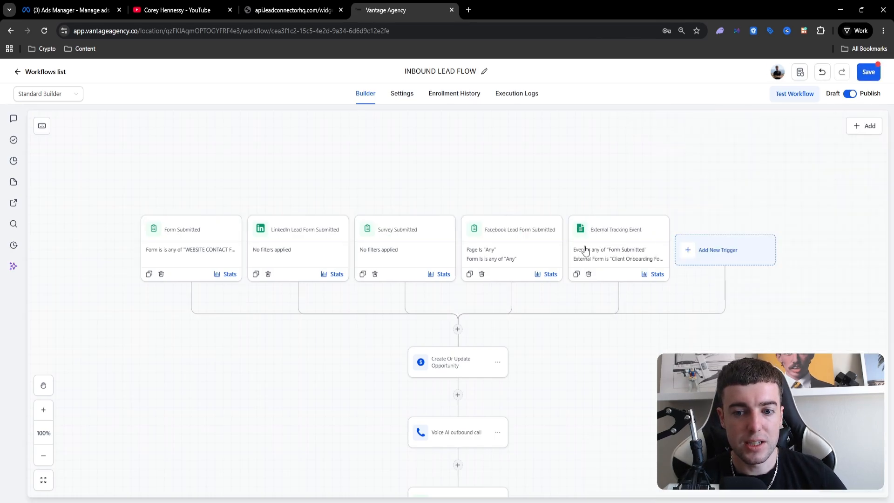
Review the workflow's action sequence from Create Or Update Opportunity through the calls and messages to the WhatsApp delivery branches and Slack notification.
scroll(490, 331, down, 3)
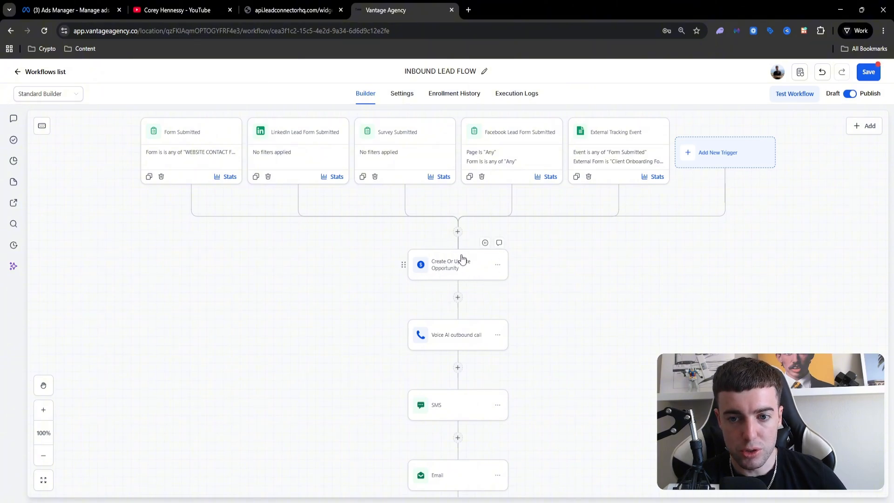
scroll(621, 232, up, 1)
scroll(605, 209, down, 2)
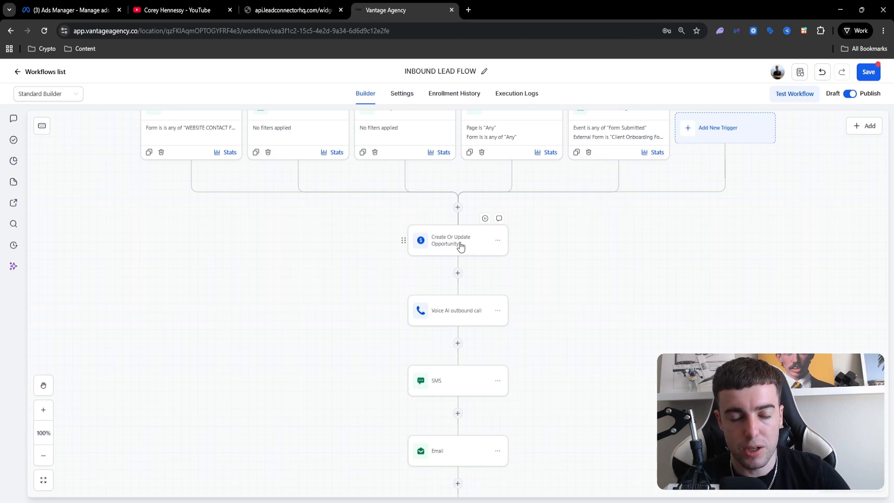
scroll(459, 247, down, 1)
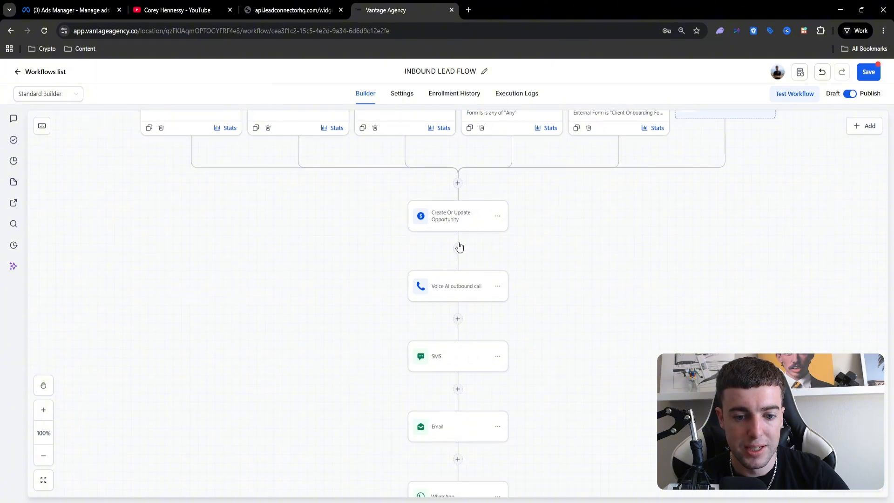
scroll(464, 289, down, 1)
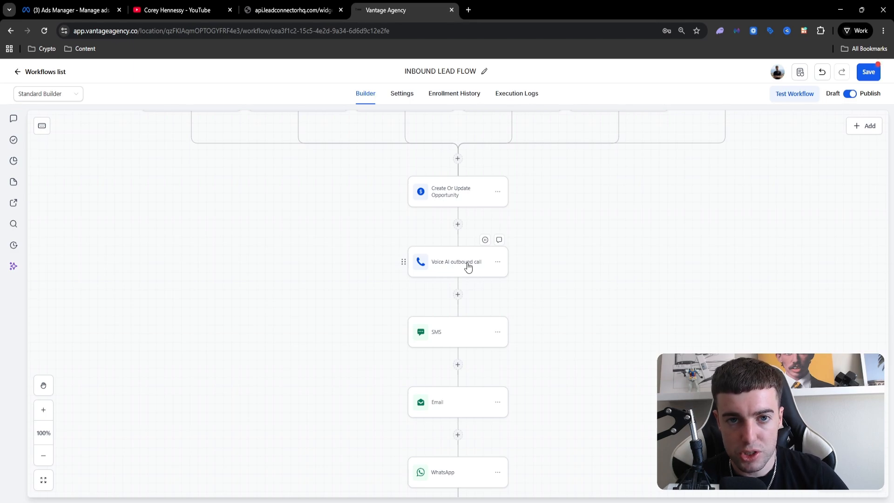
scroll(468, 267, down, 2)
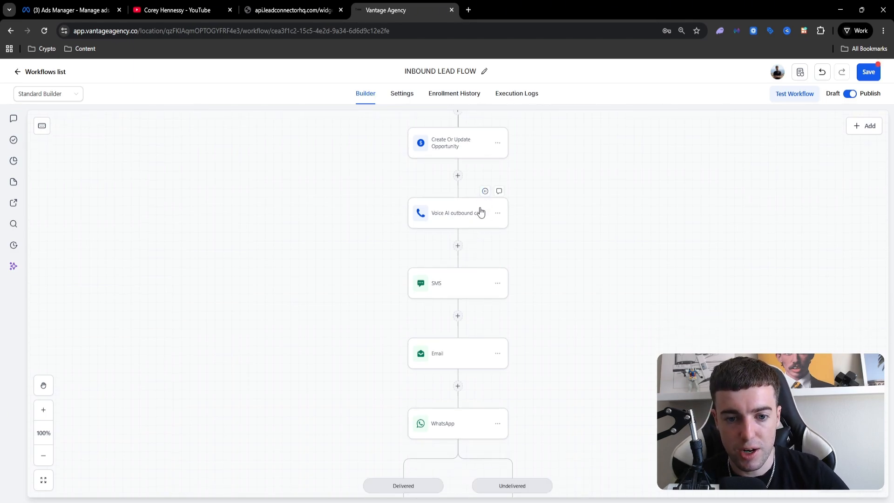
scroll(474, 225, down, 3)
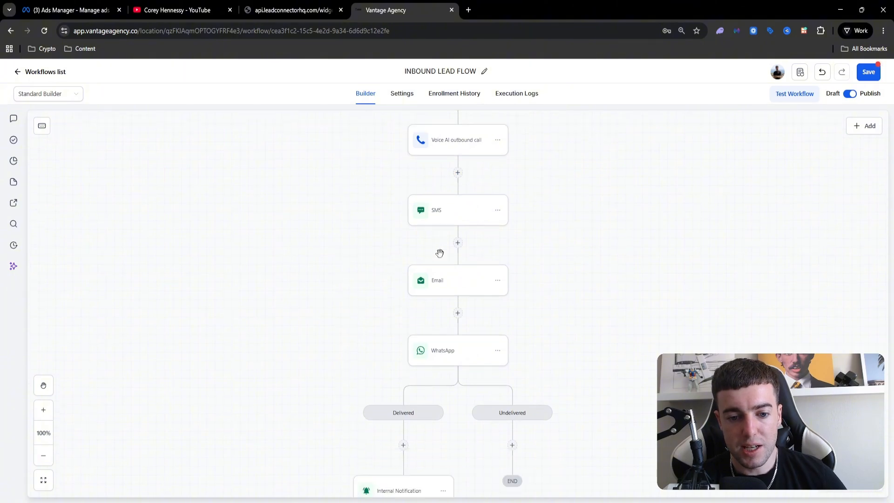
scroll(444, 275, down, 3)
scroll(446, 290, down, 8)
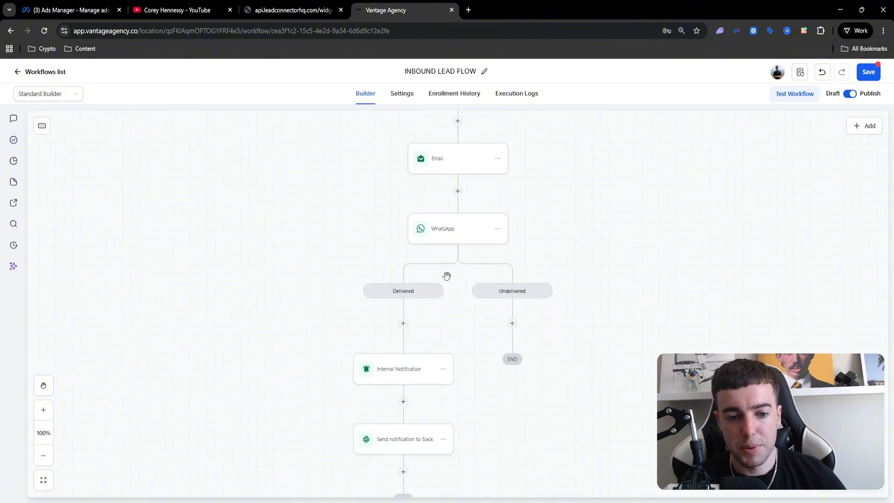
scroll(381, 278, up, 5)
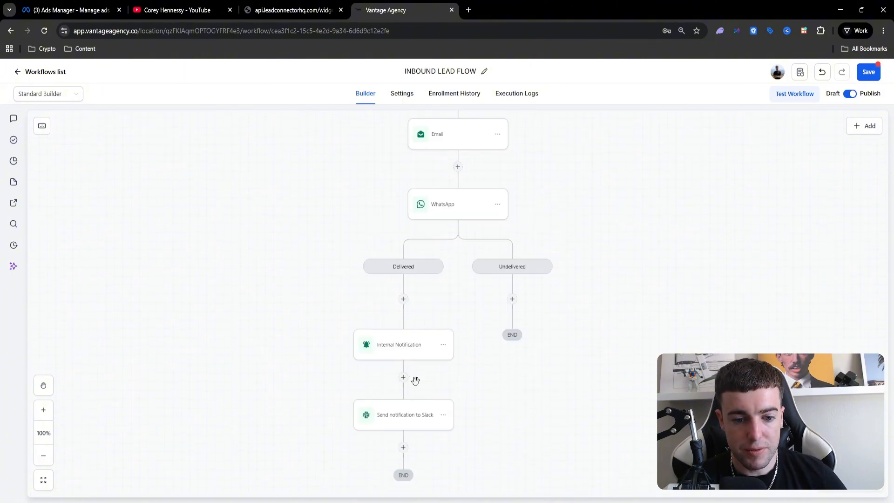
scroll(400, 422, up, 2)
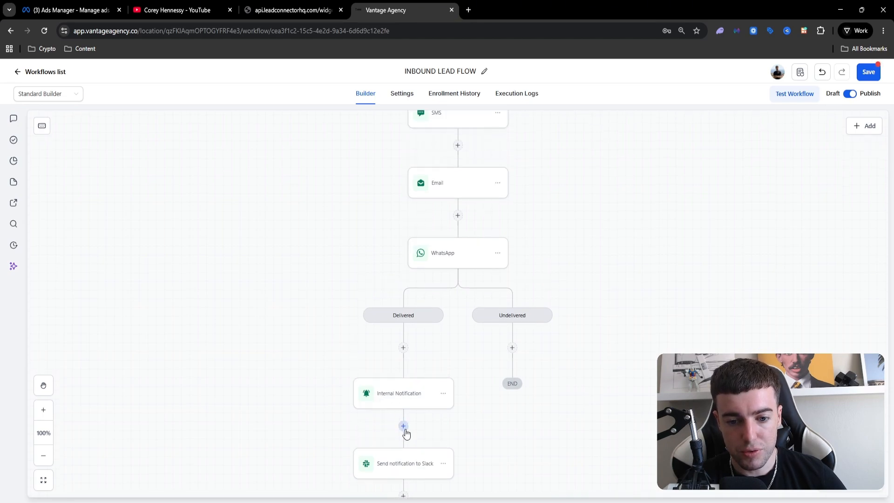
scroll(405, 429, down, 1)
scroll(413, 443, up, 4)
scroll(406, 412, down, 4)
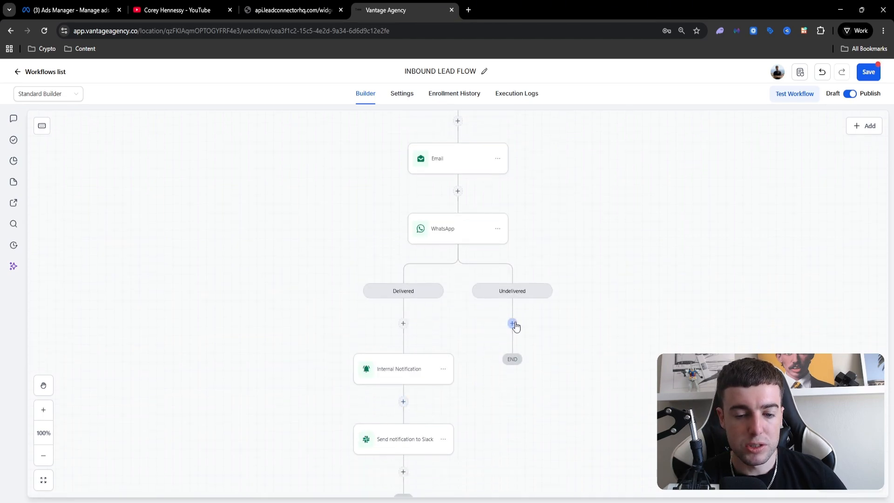
scroll(527, 368, up, 10)
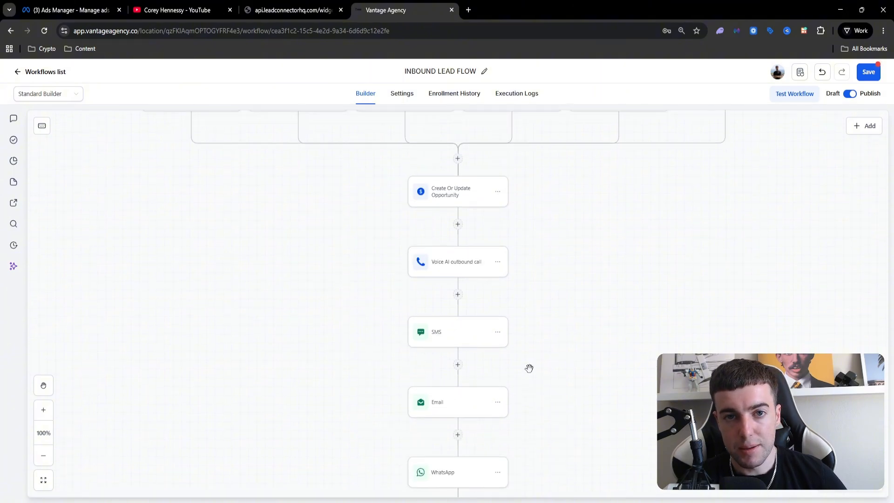
scroll(547, 331, down, 3)
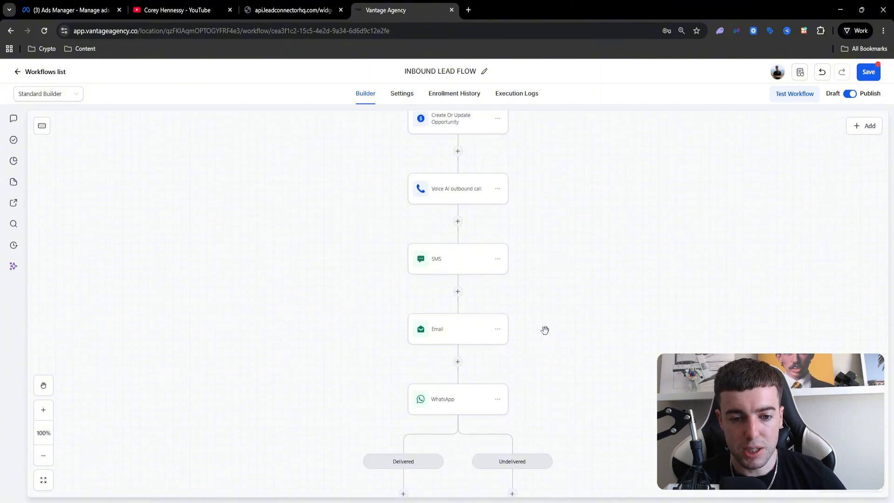
scroll(545, 330, up, 10)
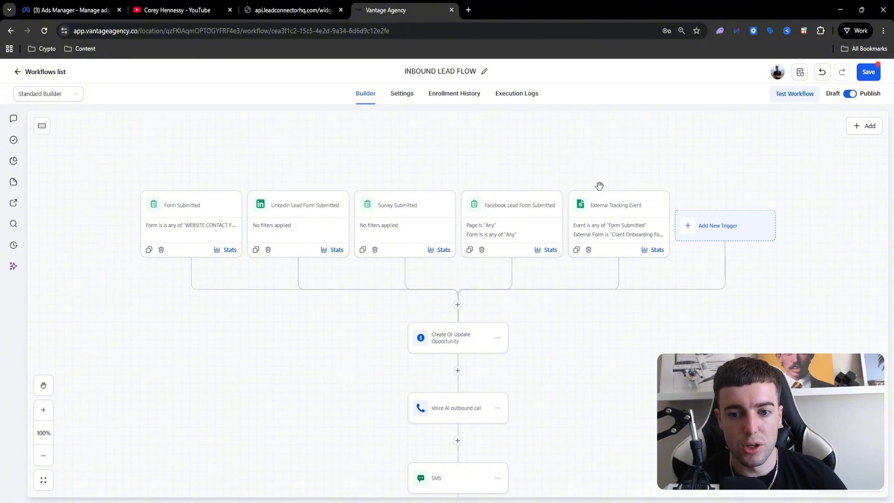
Reopen the External Tracking Event trigger, reselect Client Onboarding Form as its external form, and save the trigger.
click(619, 219)
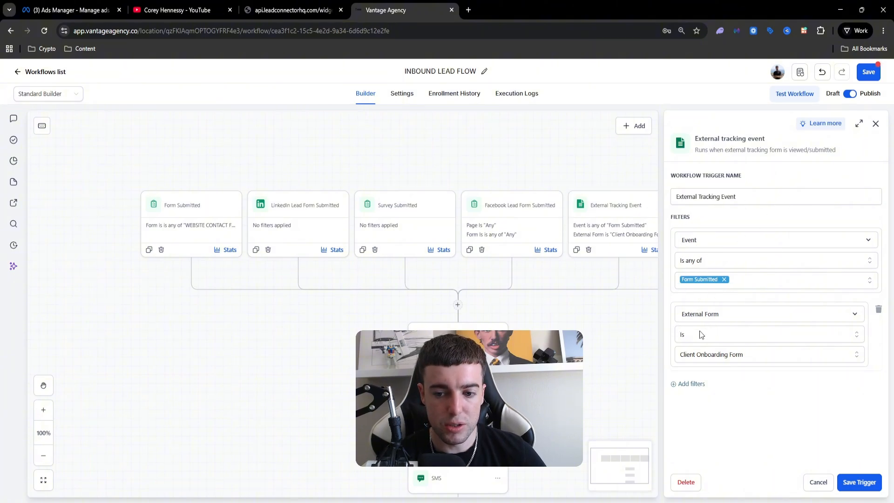
click(751, 361)
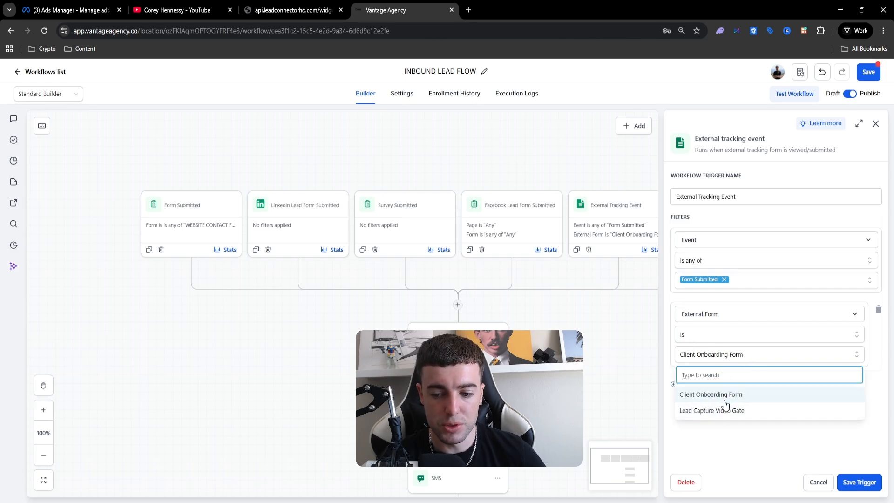
click(718, 459)
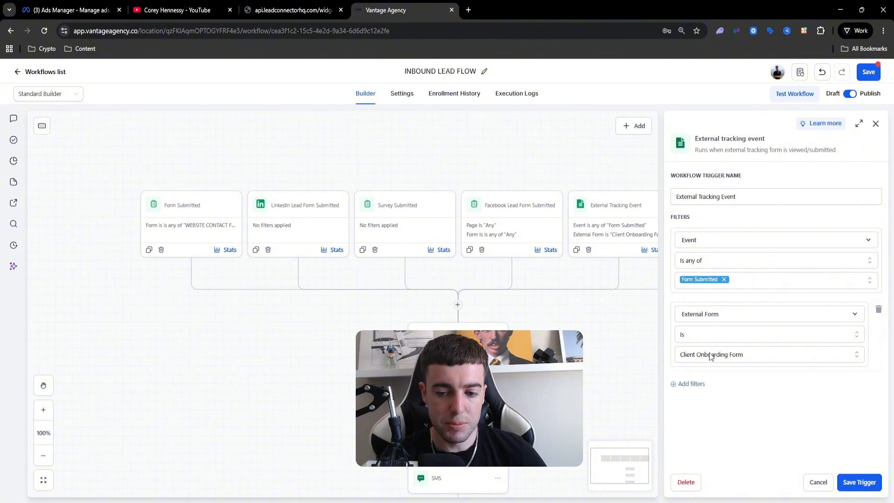
click(702, 355)
click(704, 401)
click(849, 484)
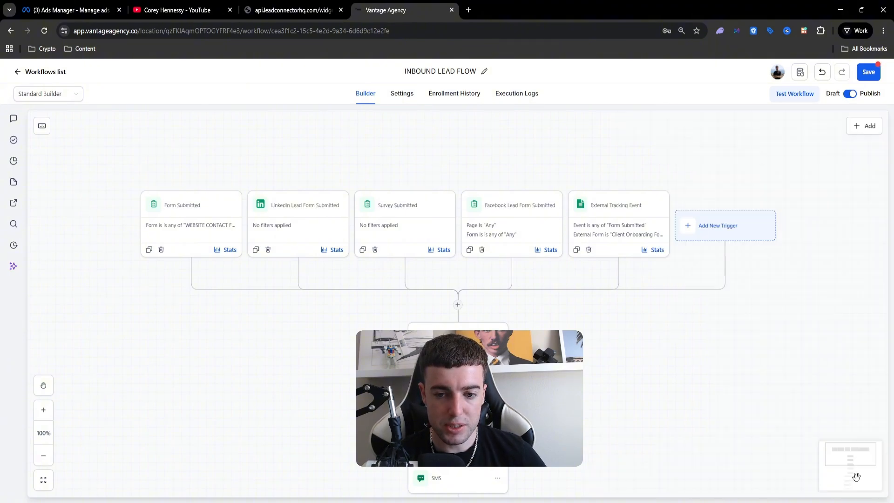